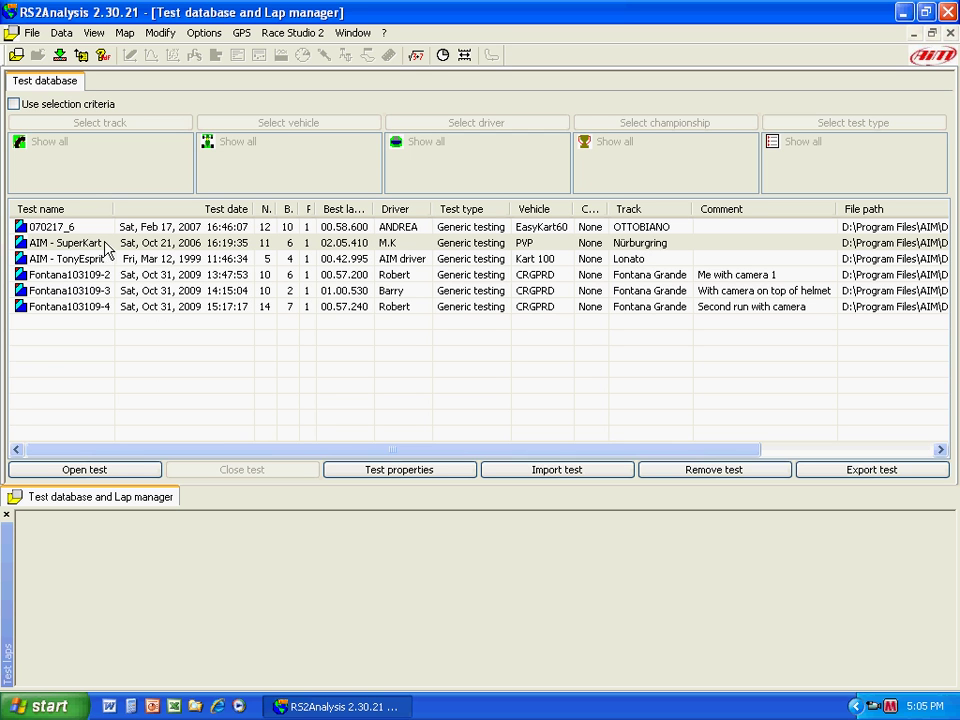
Open the AIM - SuperKart test and view its 11-lap table, with lap 6 (02.05.410) as reference.
left_click(128, 470)
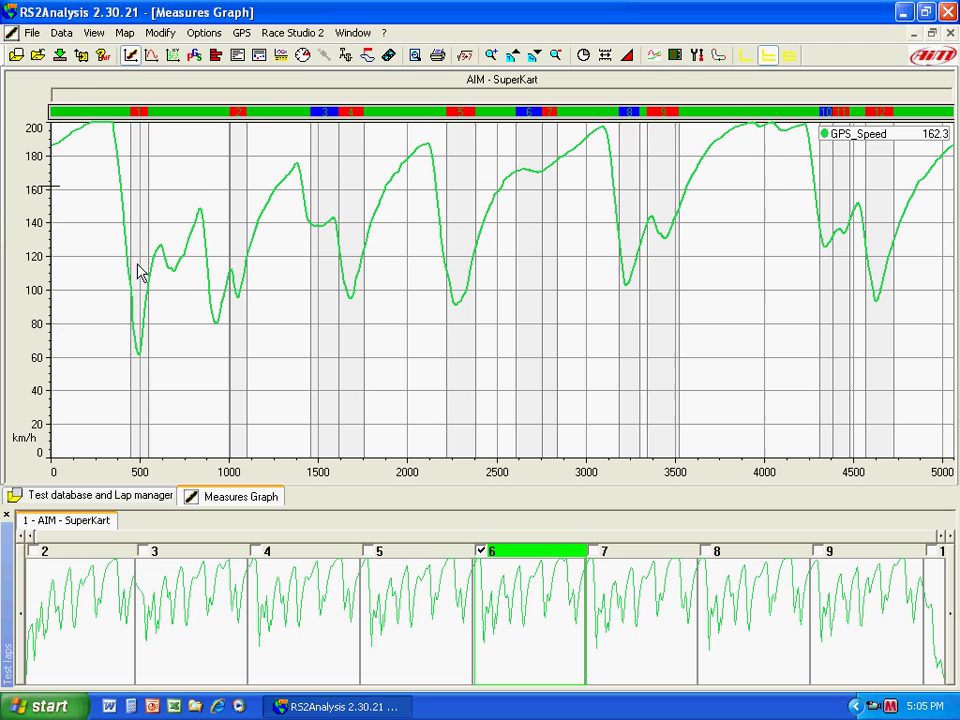
left_click(100, 52)
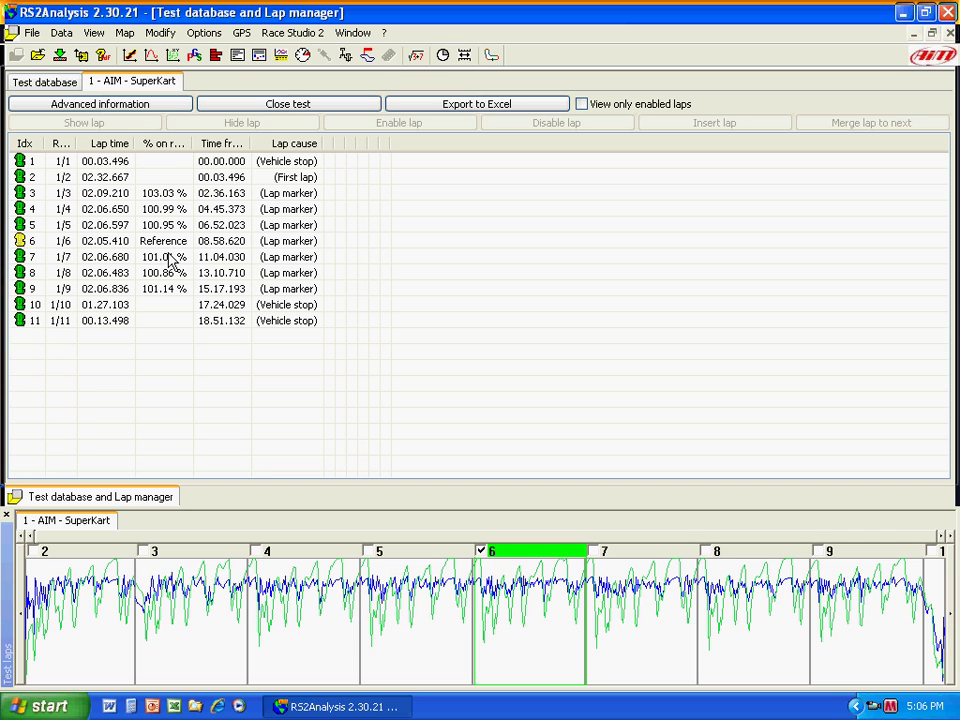
Open the Lap times report for the SuperKart test, showing lap 6 as best at 02.05.410.
left_click(238, 57)
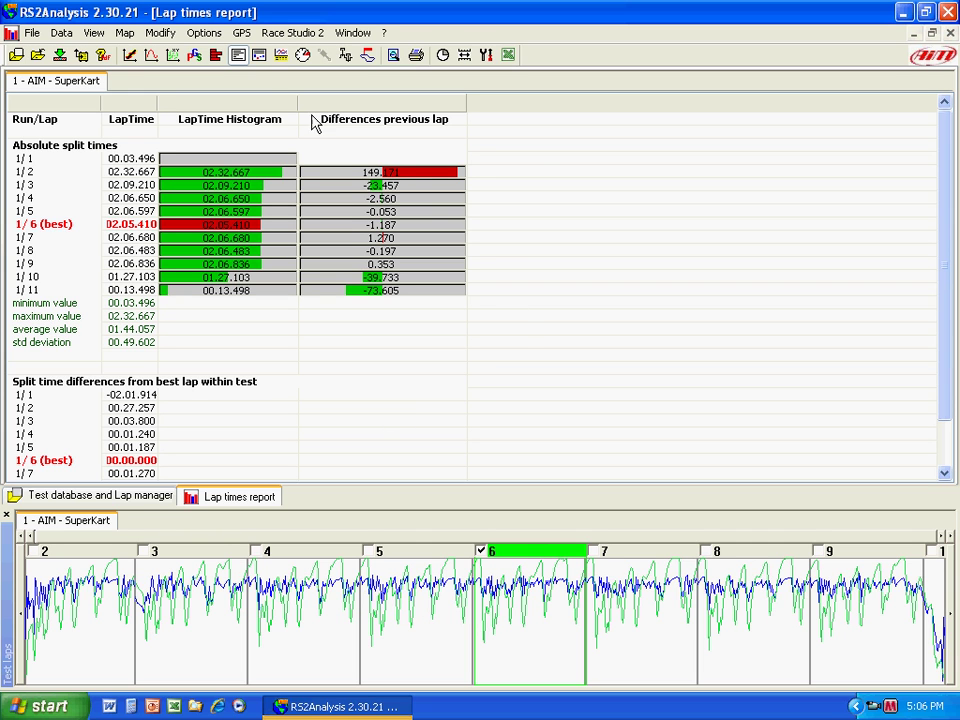
Show lap 6 on a speed-coloured GPS map framed on the circuit's upper section at 400 m scale.
left_click(195, 56)
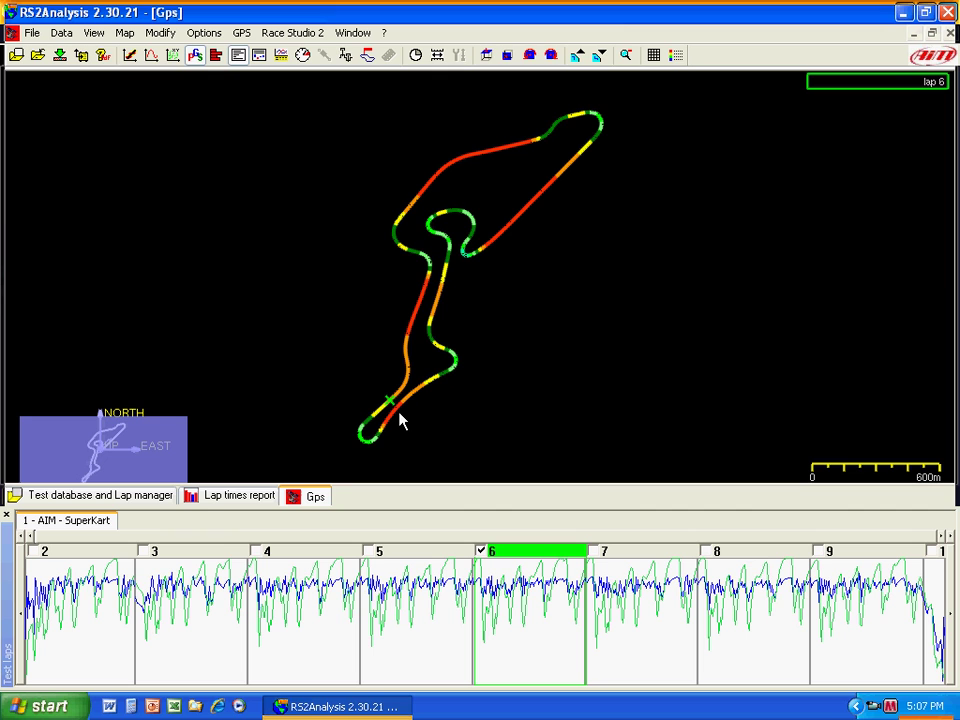
left_click(579, 56)
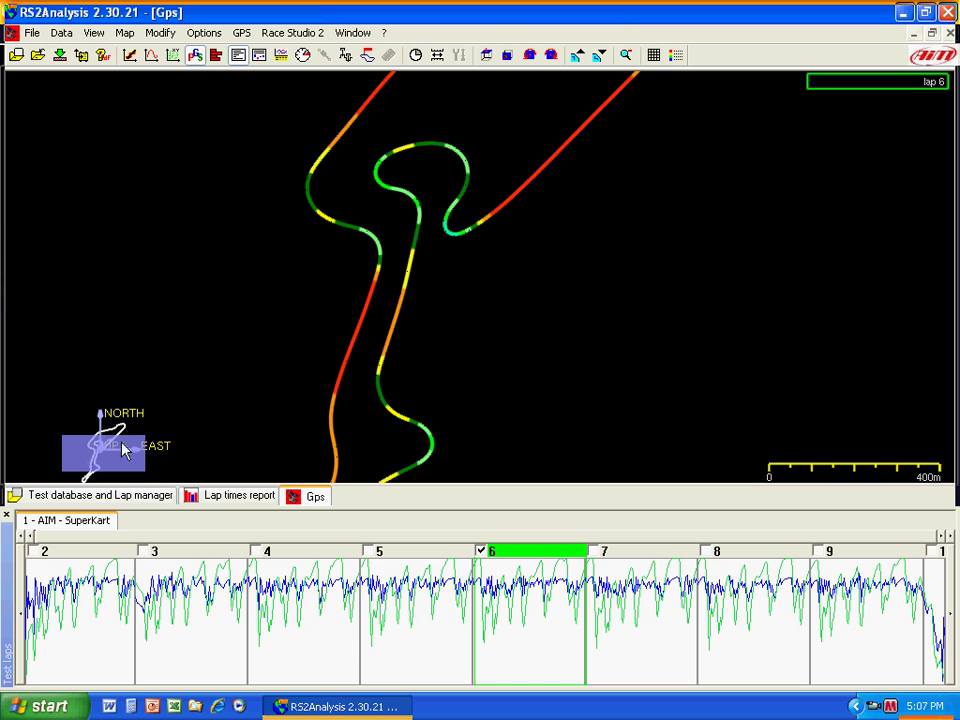
left_click_drag(476, 210, 547, 291)
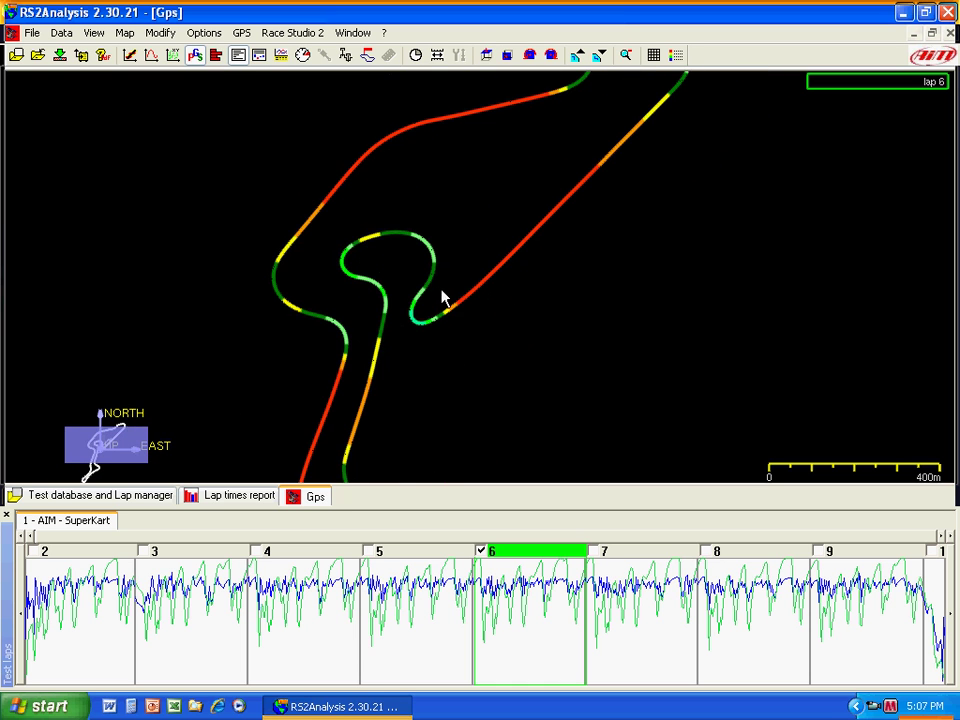
left_click_drag(443, 298, 574, 129)
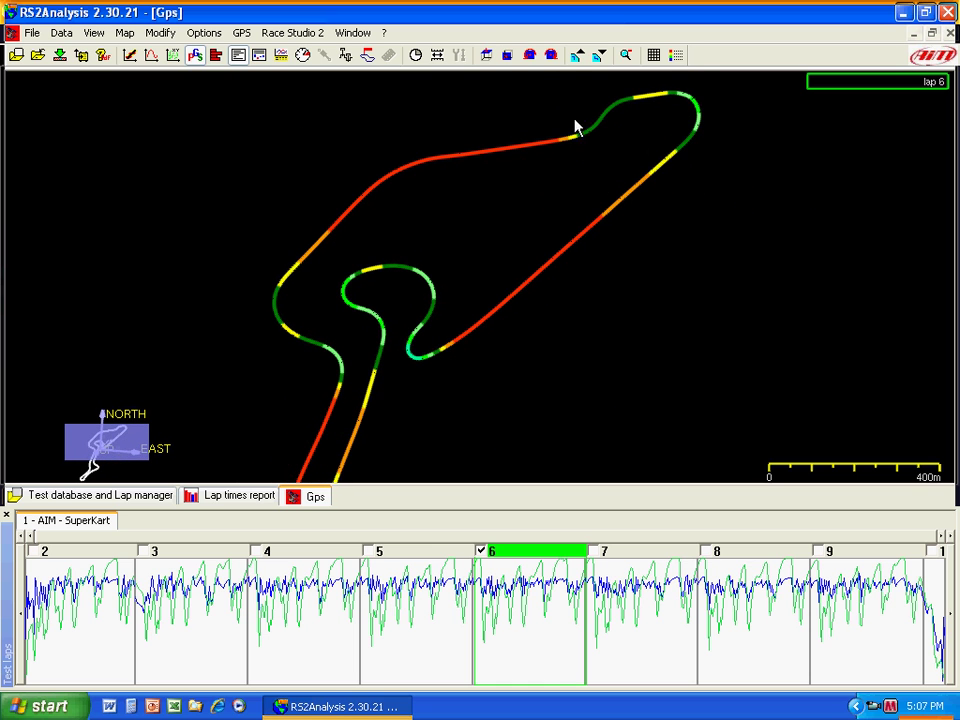
left_click(488, 57)
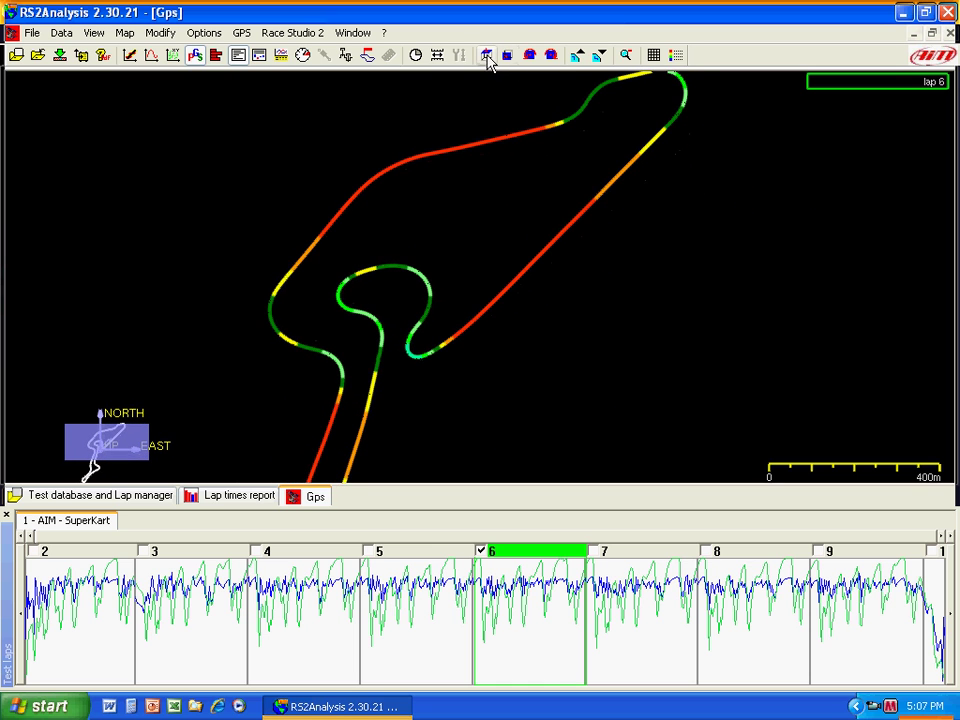
left_click(627, 57)
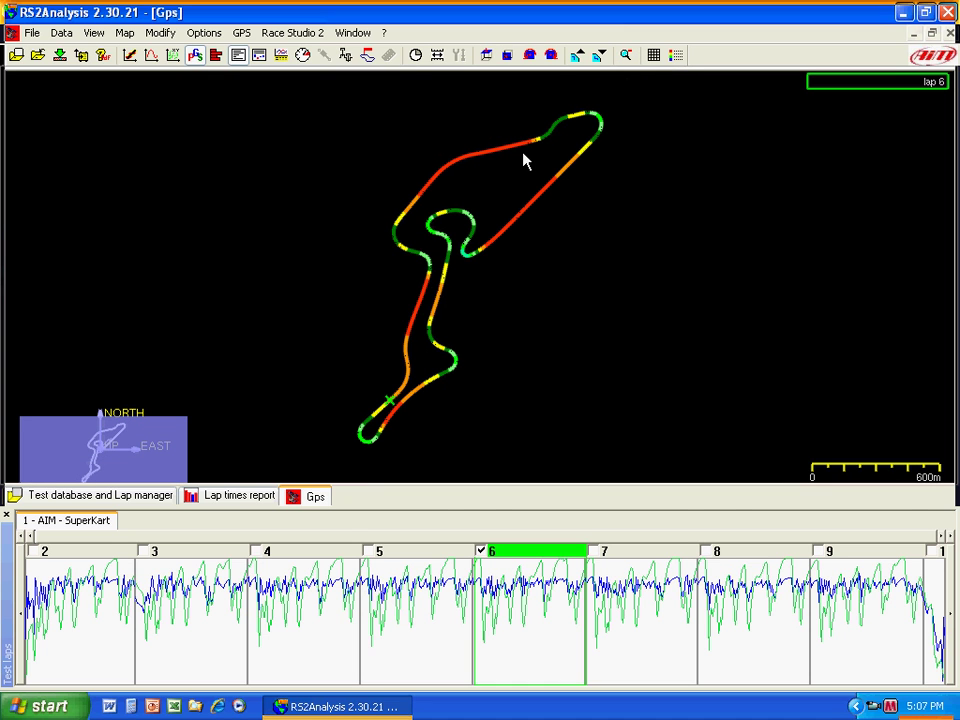
left_click(588, 57)
left_click_drag(454, 208, 317, 375)
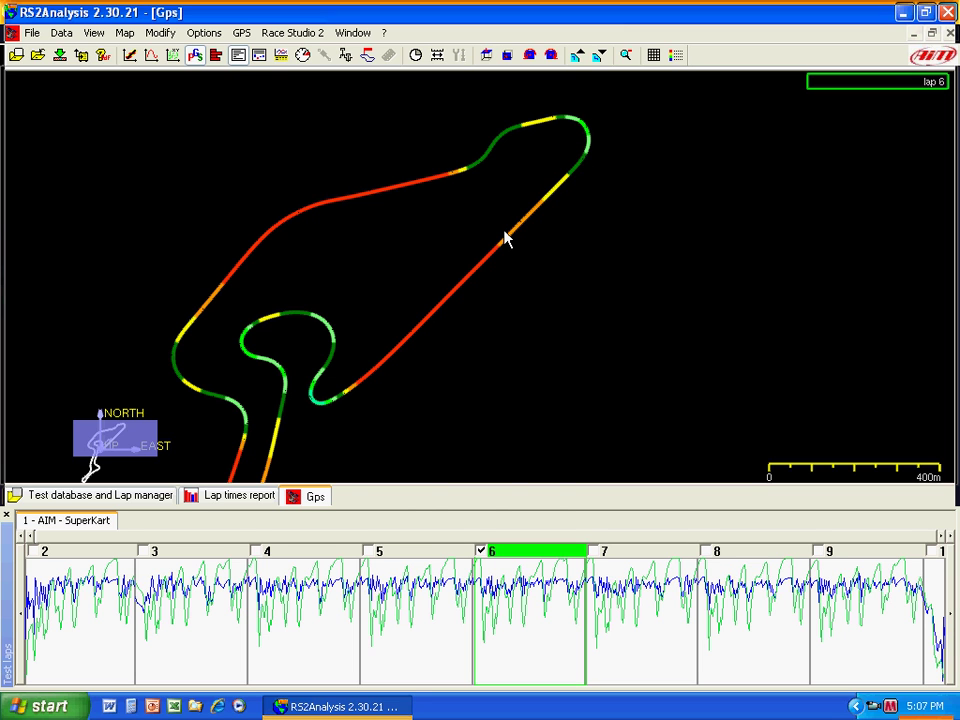
Show the Measures and laps panel with GPS_Speed colour bands and fit the whole circuit in view.
key("F2")
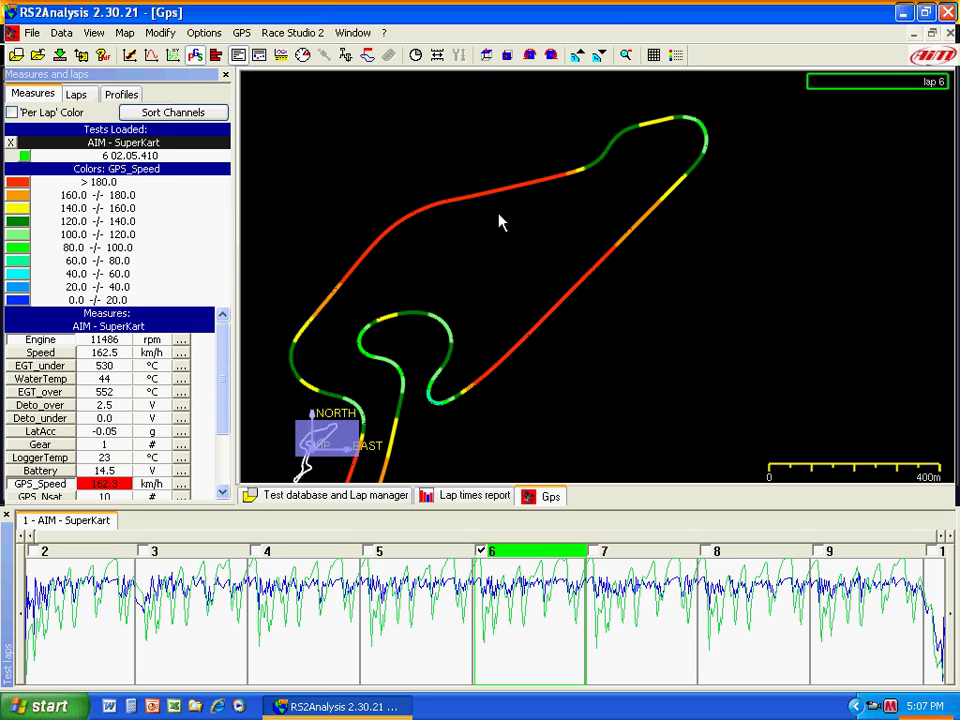
left_click(580, 57)
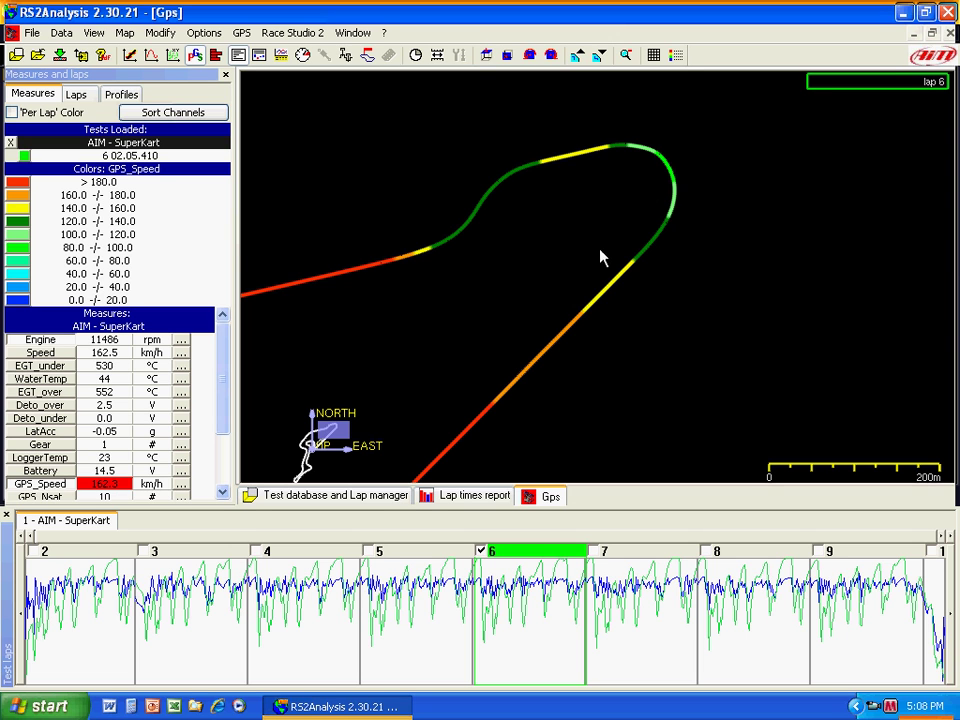
scroll(585, 257, "up", 3)
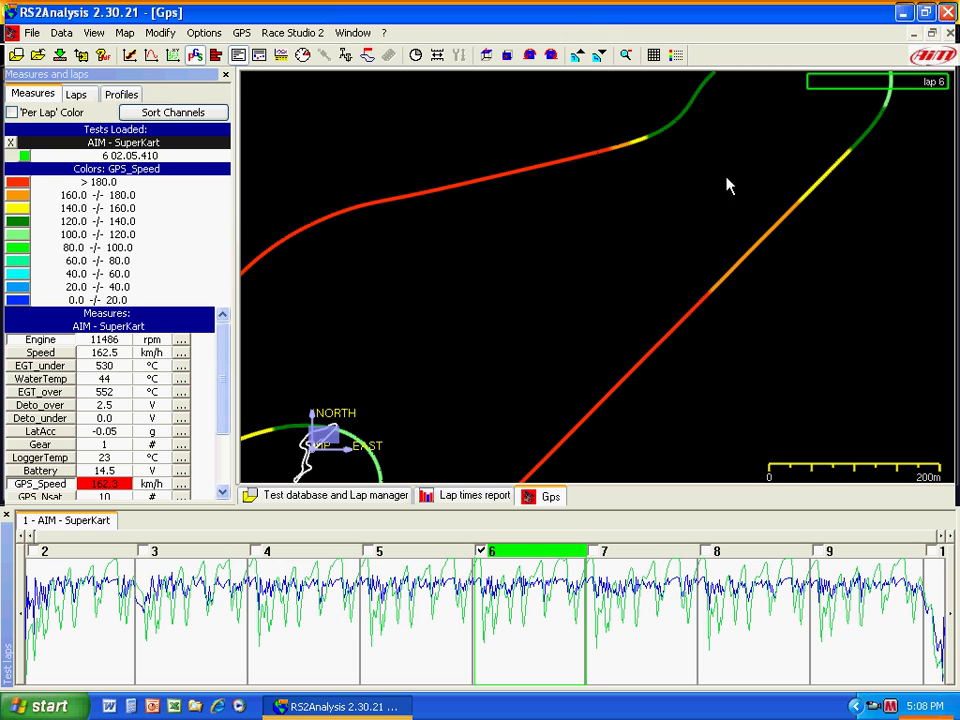
left_click(627, 56)
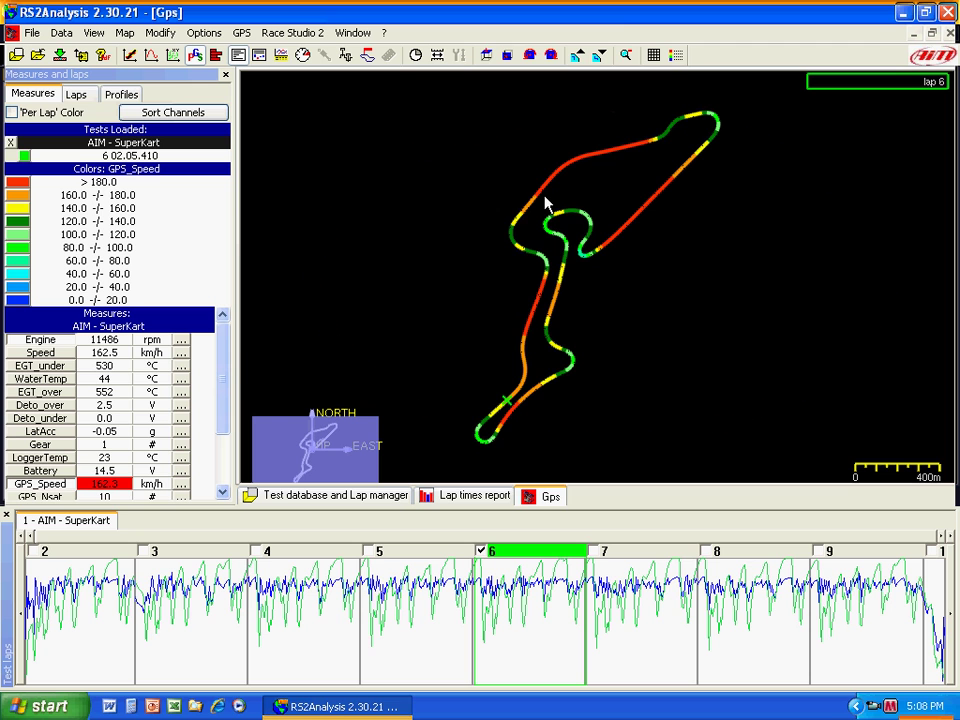
left_click_drag(547, 204, 710, 340)
left_click_drag(600, 262, 590, 255)
left_click(577, 55)
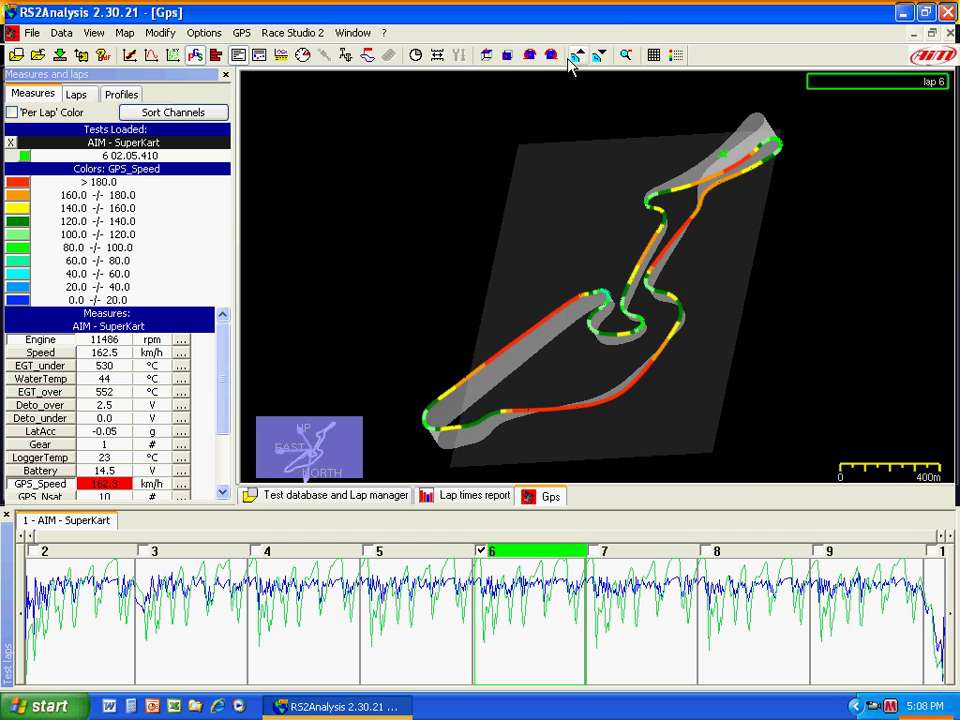
left_click(486, 56)
left_click(596, 162)
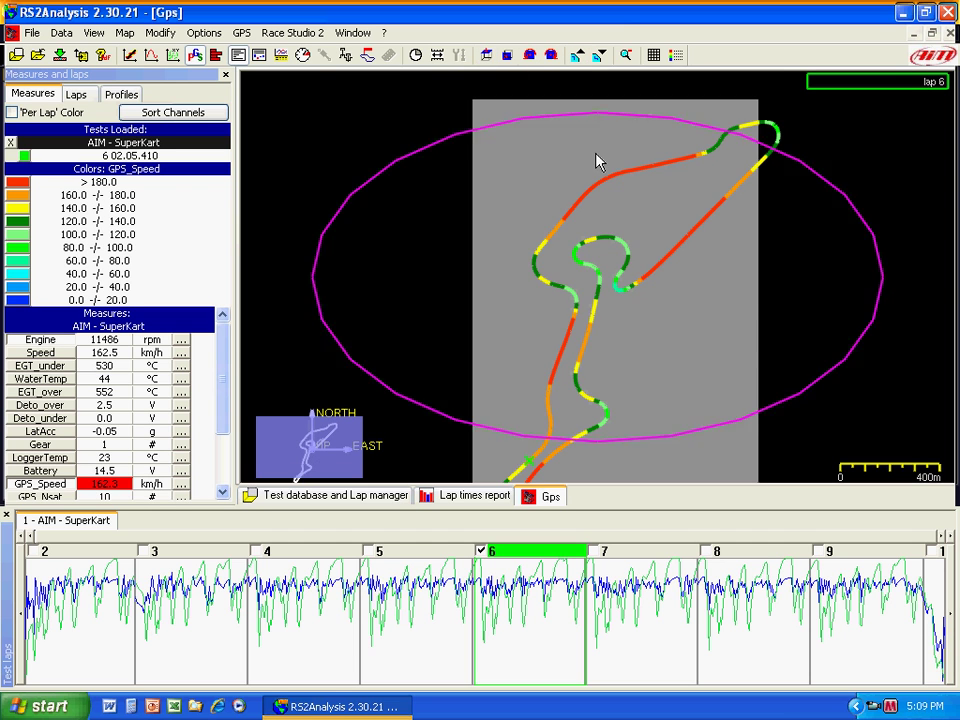
left_click_drag(596, 162, 572, 199)
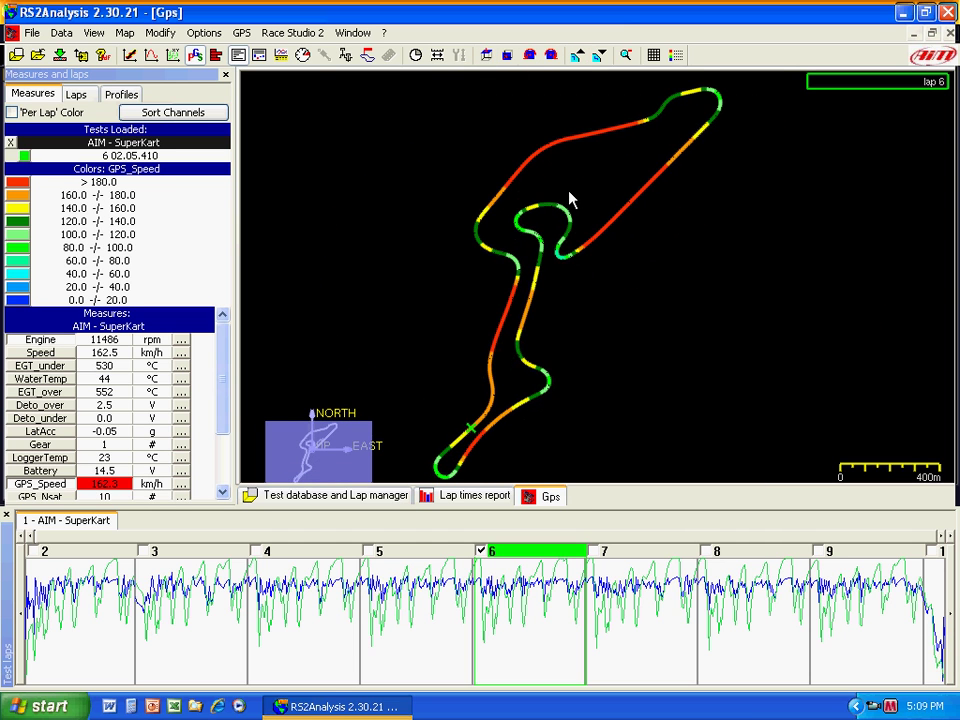
Hide the measures panel with Ctrl+M and recentre the lap 6 track map.
key("ctrl+m")
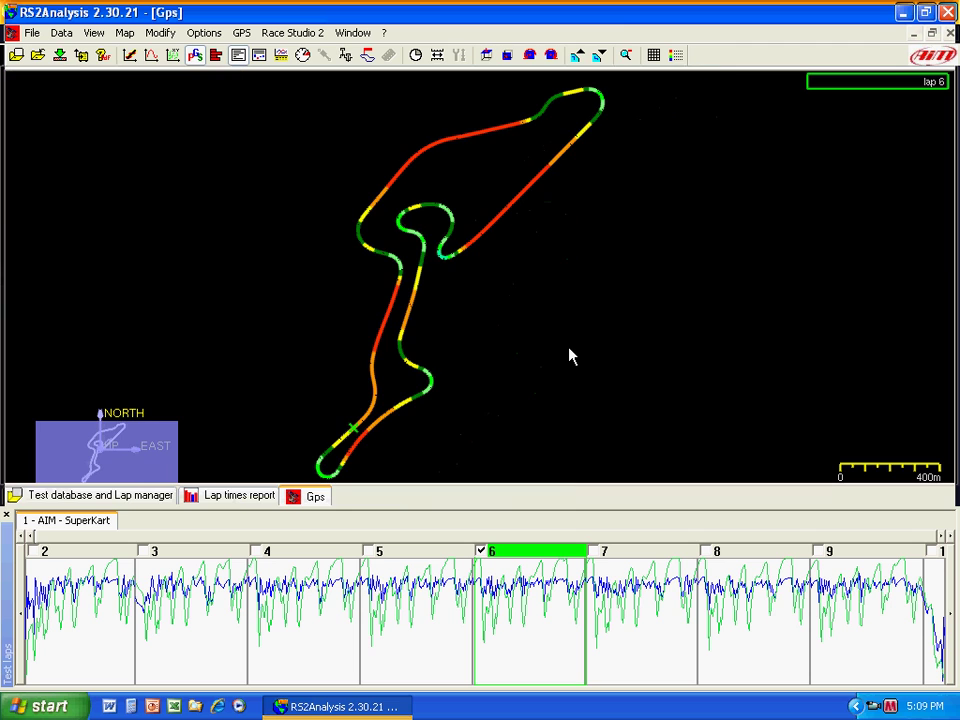
left_click_drag(497, 204, 530, 187)
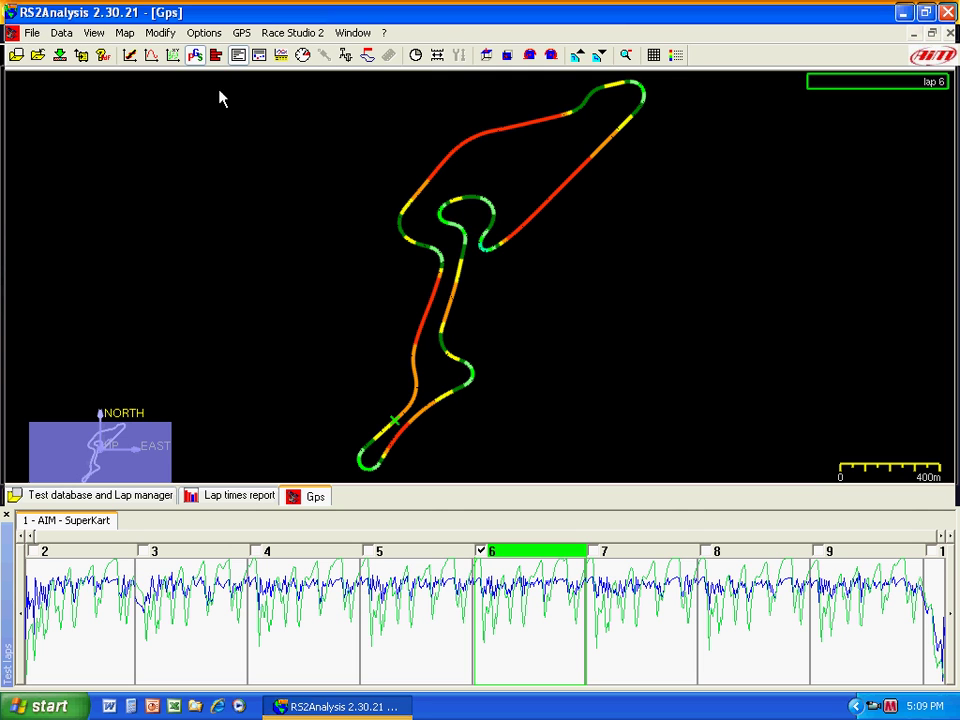
Open Modify > Channels order, cancel it leaving the order unchanged, and reopen the Modify menu.
left_click(157, 36)
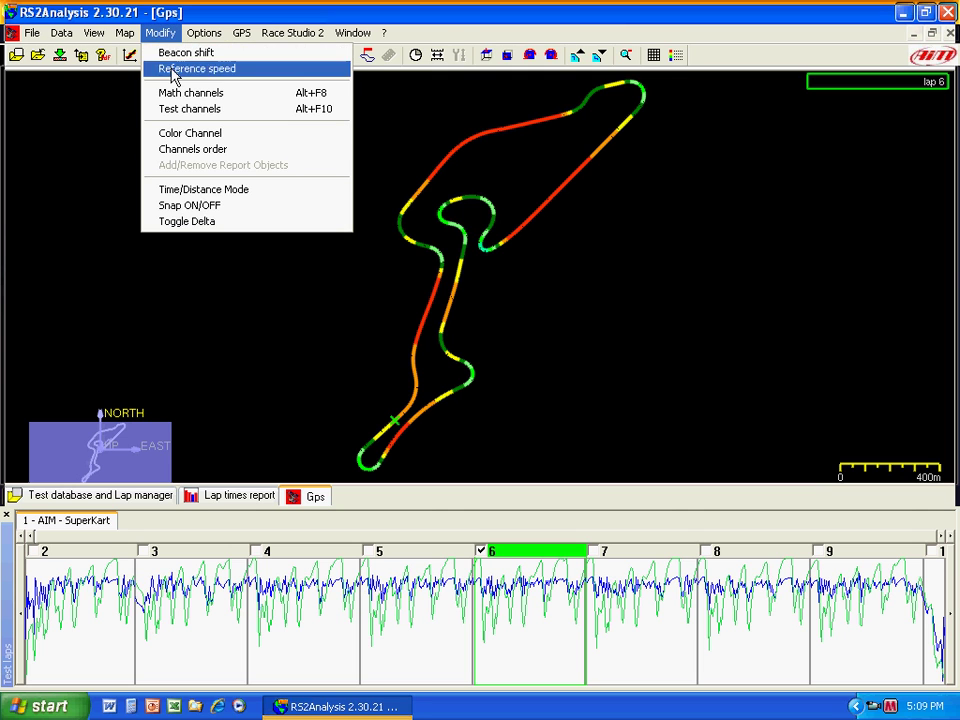
left_click(201, 151)
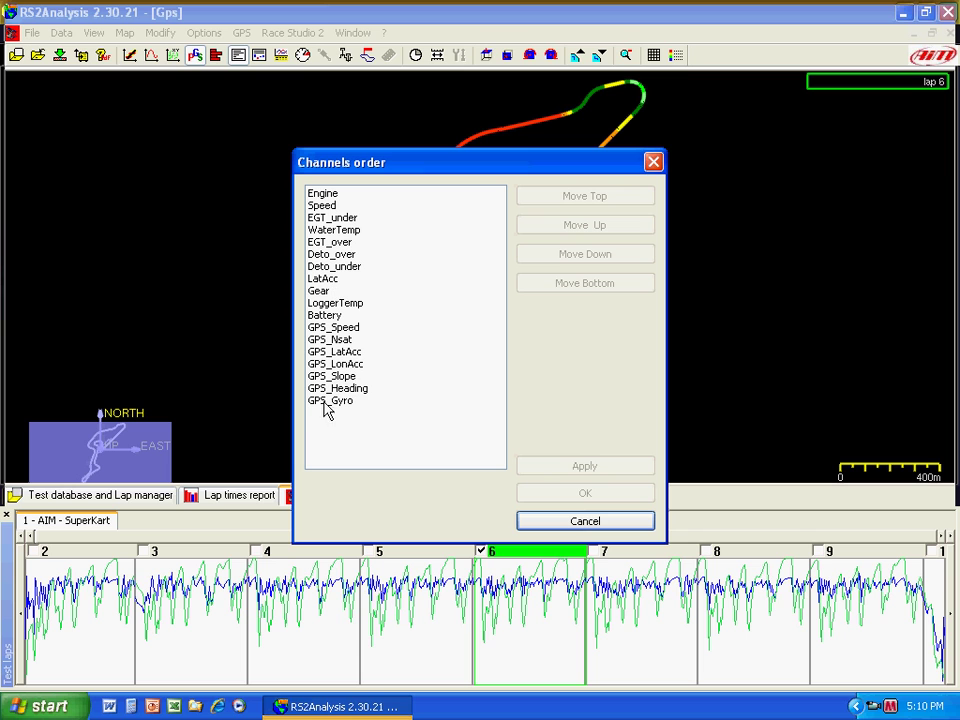
left_click(553, 521)
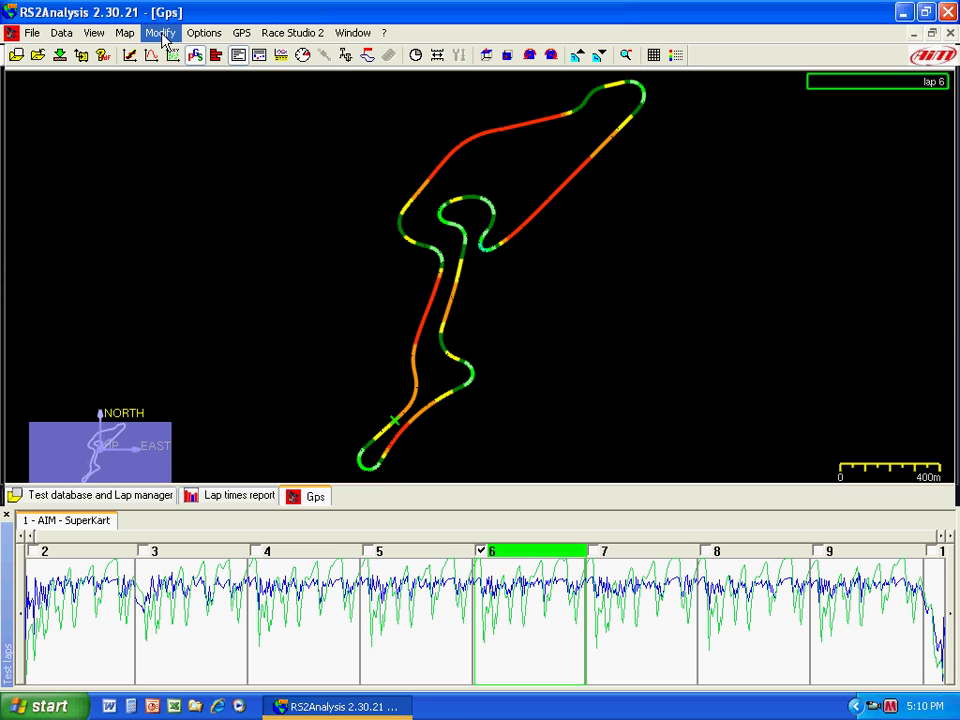
left_click(162, 34)
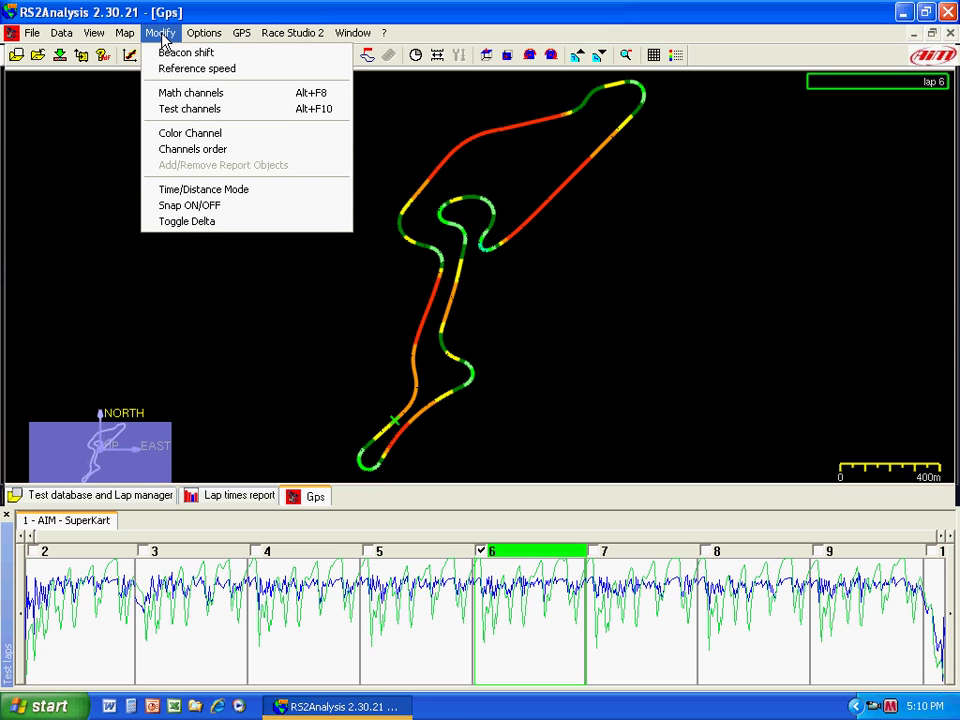
Open Modify > Math channels and scroll the Identifiers list down to GPS_Speed and GPS_Gyro.
left_click(192, 95)
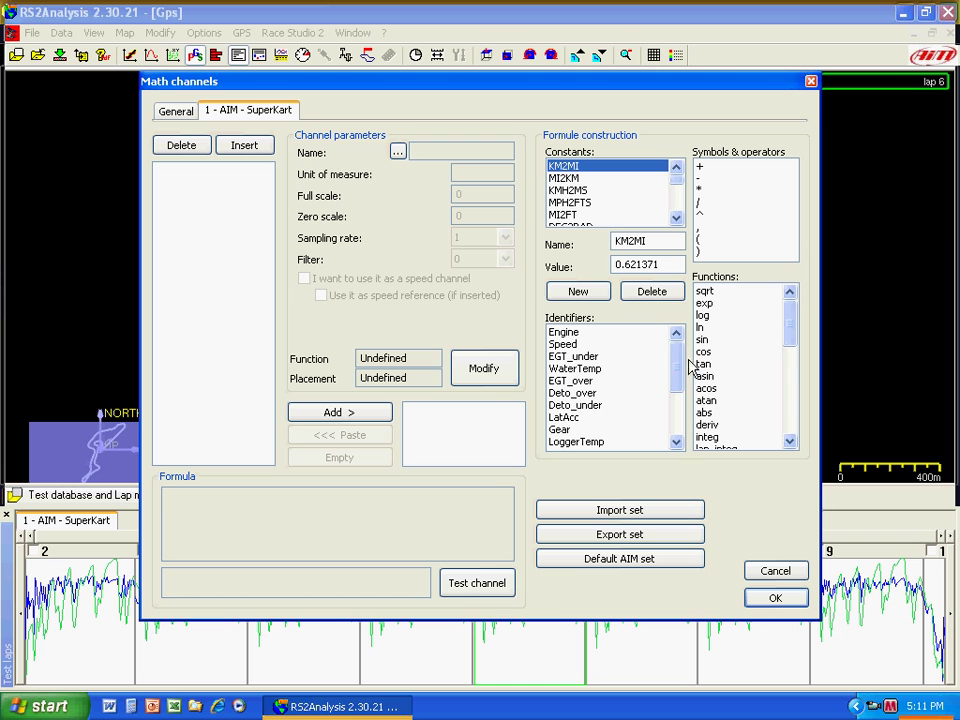
left_click_drag(676, 364, 677, 410)
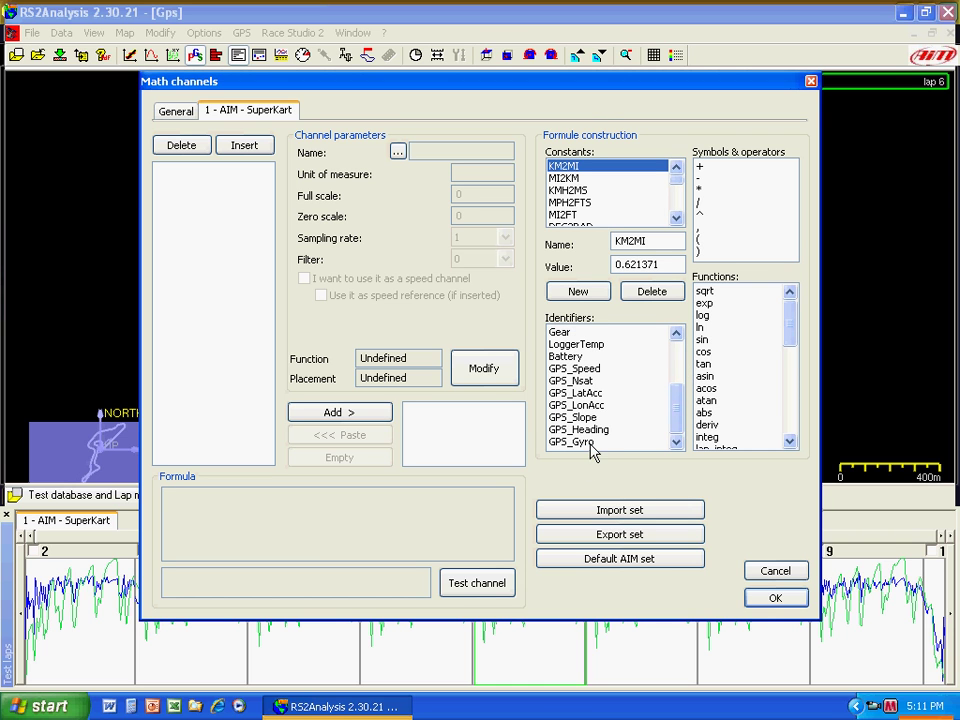
mouse_move(681, 418)
left_mouse_down()
mouse_move(681, 377)
mouse_move(683, 419)
left_mouse_up()
scroll(611, 369, "up", 3)
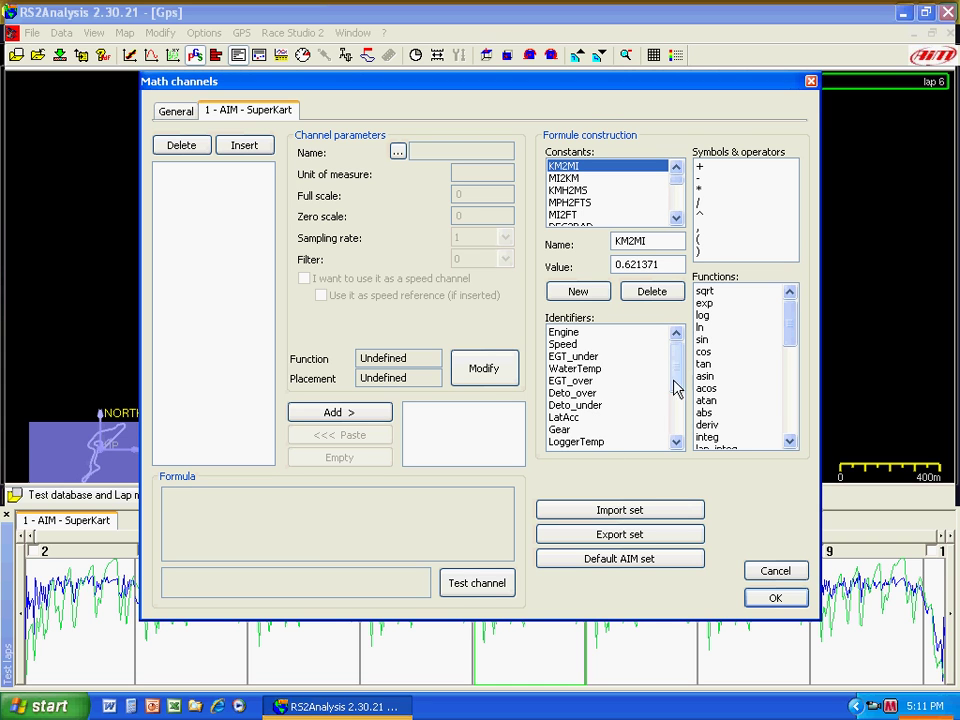
left_click_drag(674, 383, 677, 421)
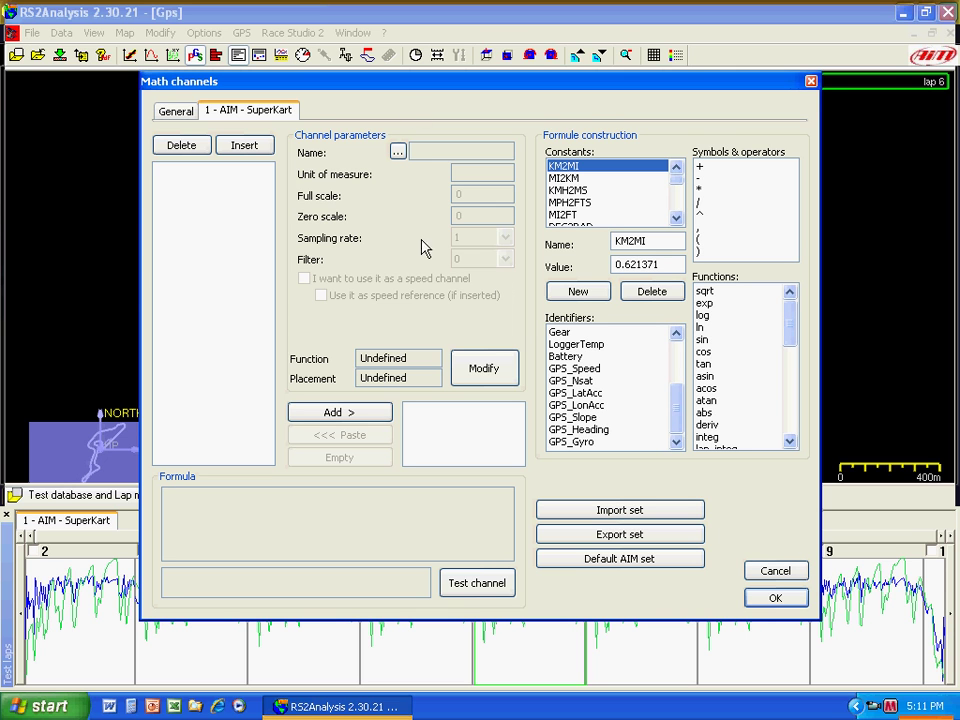
Cancel the Math channels window and colour the lap 6 track a solid 'Per Lap' green.
left_click(785, 574)
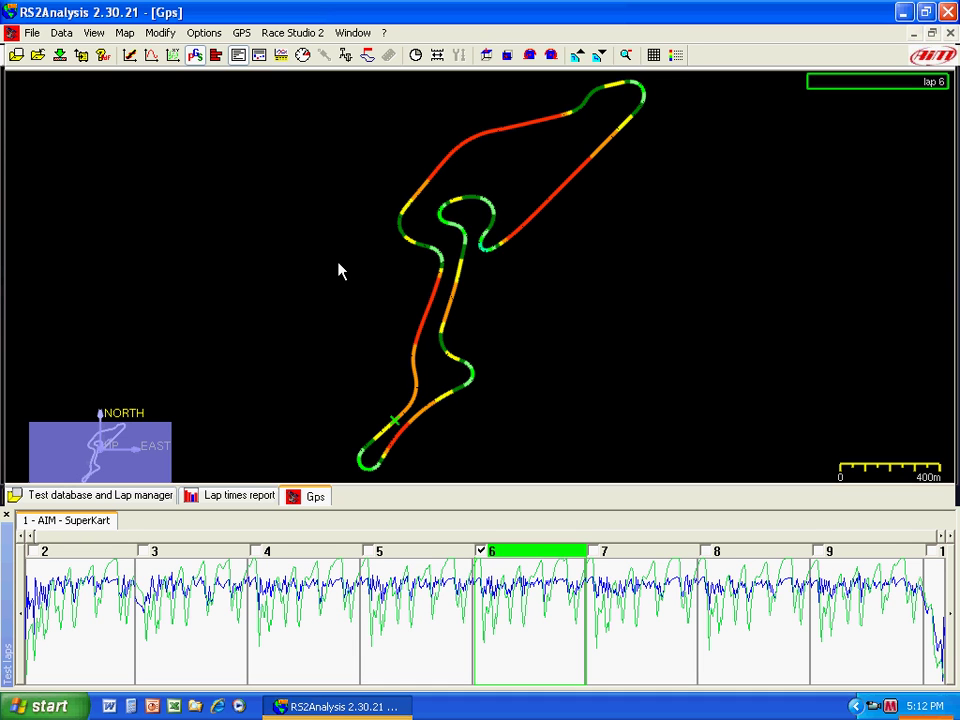
key("F2")
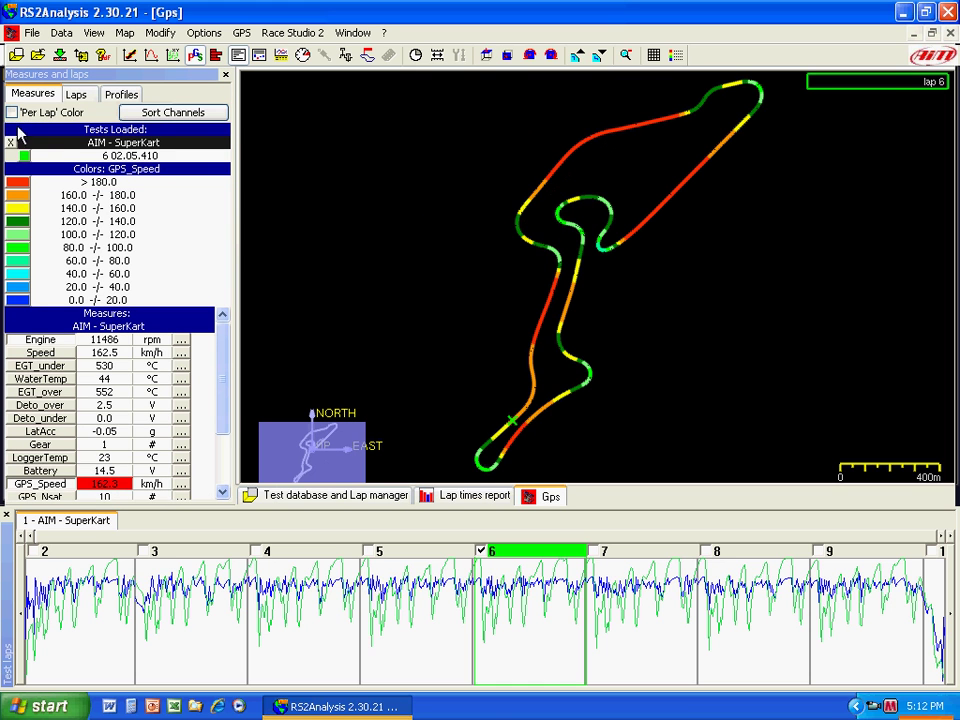
left_click(11, 113)
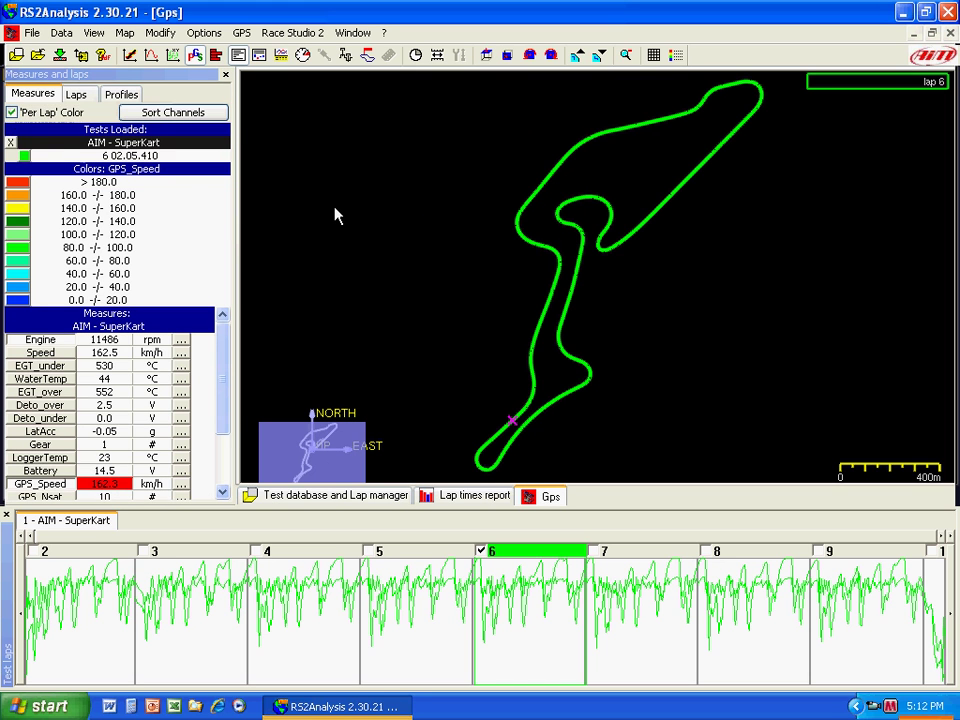
key("F2")
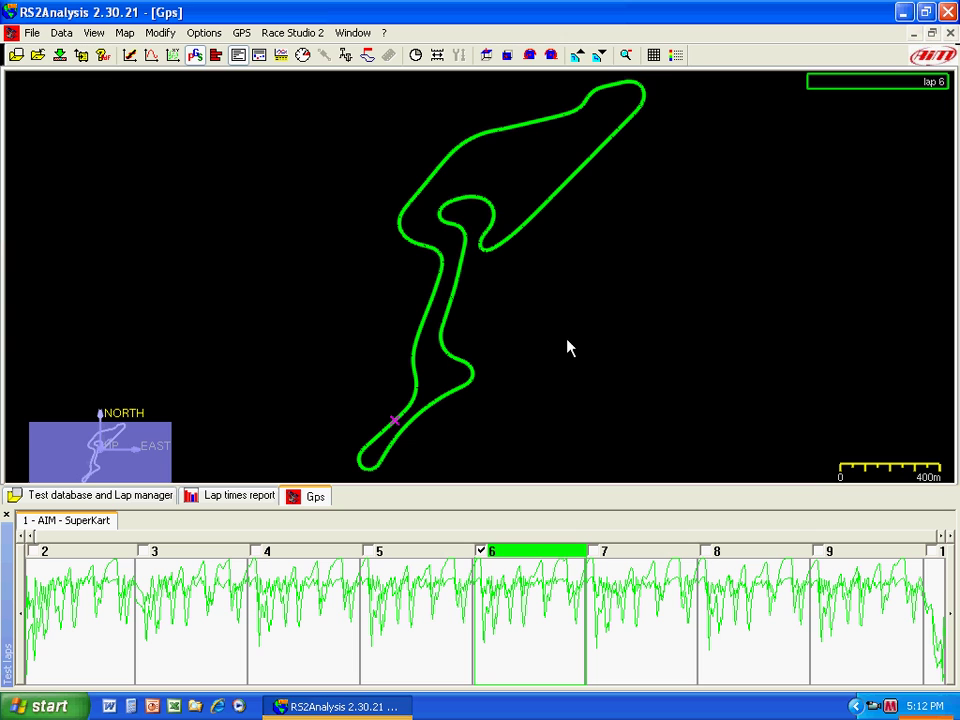
Overlay lap 4 in orange against lap 6 on the GPS map.
left_click(369, 552)
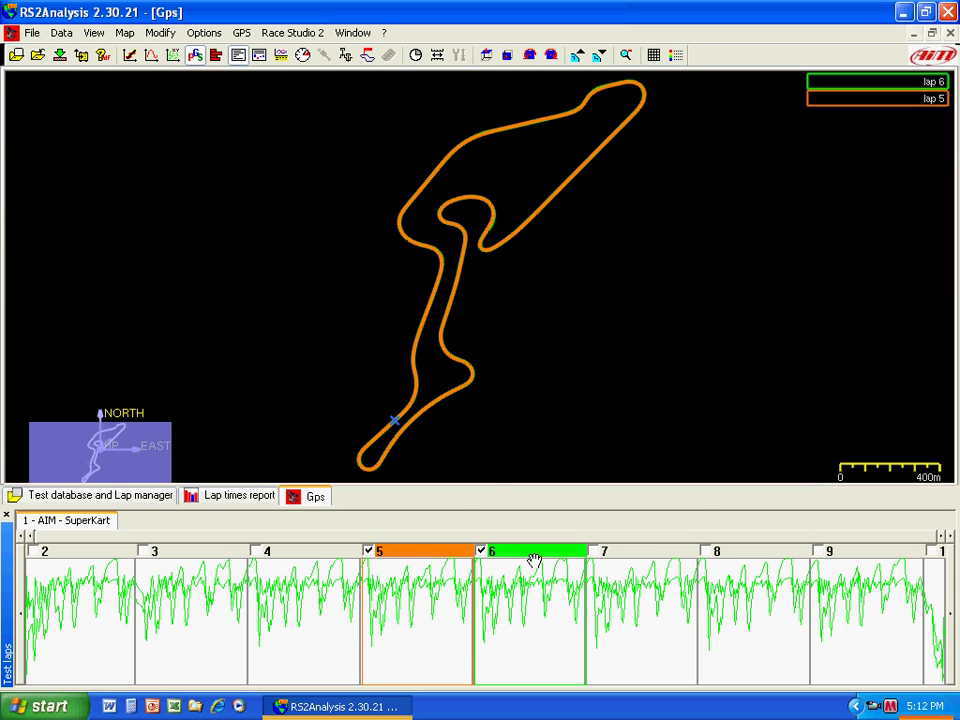
left_click(370, 552)
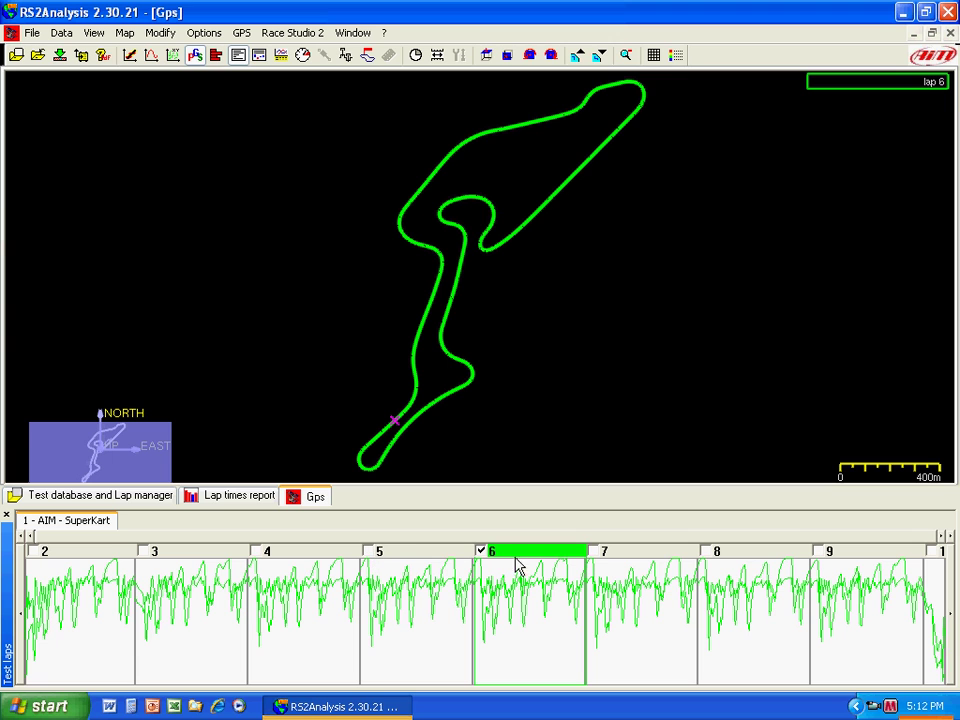
left_click(256, 552)
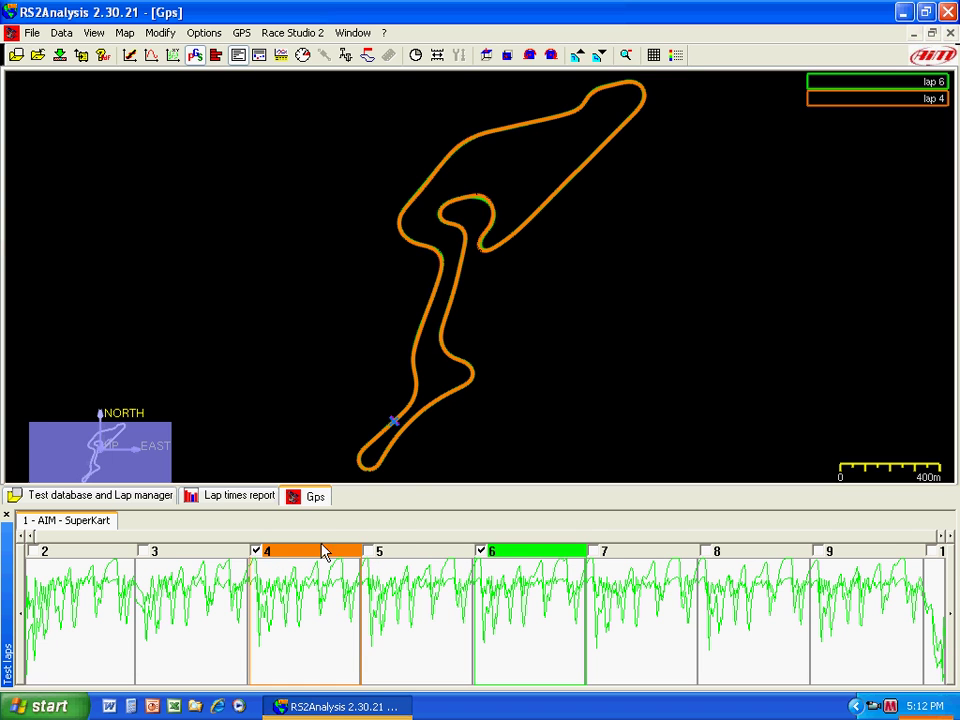
Zoom to a 20 m scale on the hairpin corner where the two racing lines separate.
left_click(601, 56)
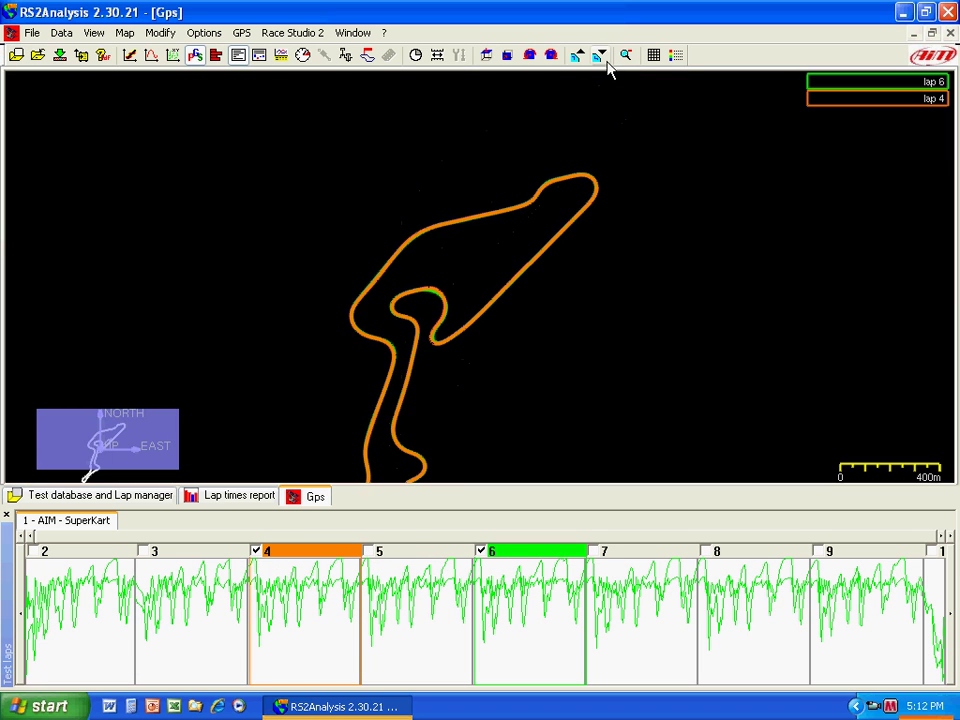
left_click(577, 57)
left_click(577, 57)
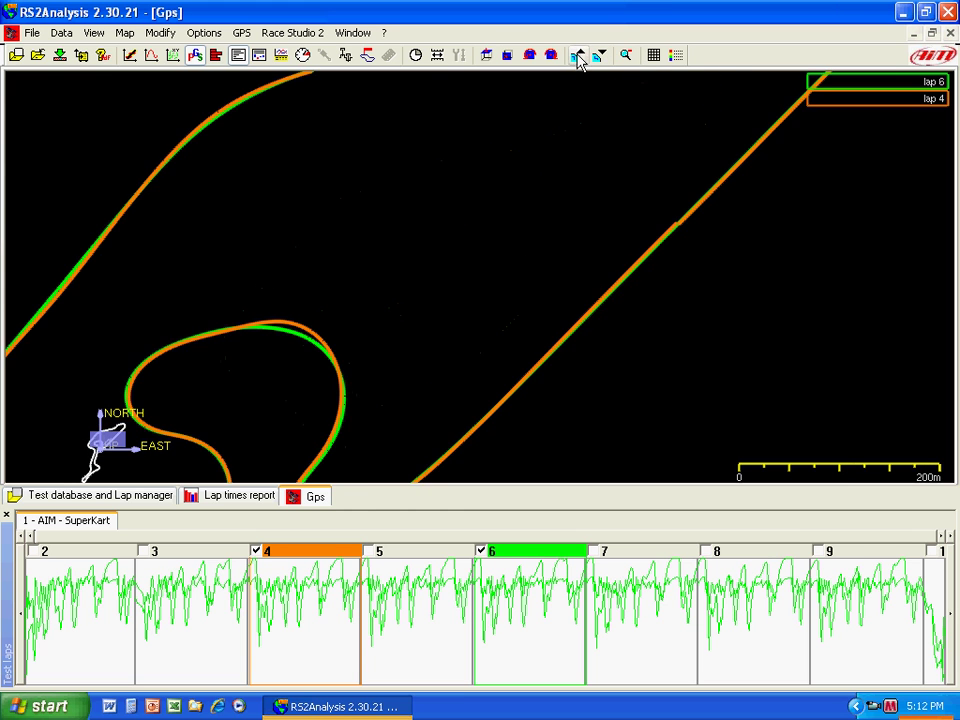
left_click(577, 57)
left_click_drag(679, 133, 591, 223)
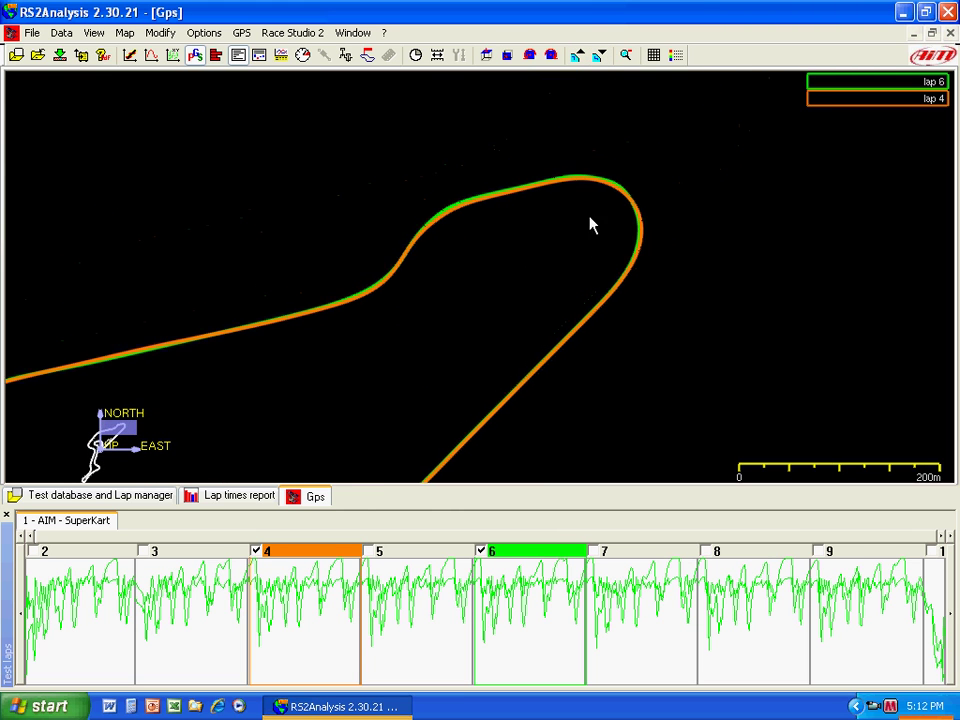
left_click(577, 57)
left_click_drag(684, 196, 557, 240)
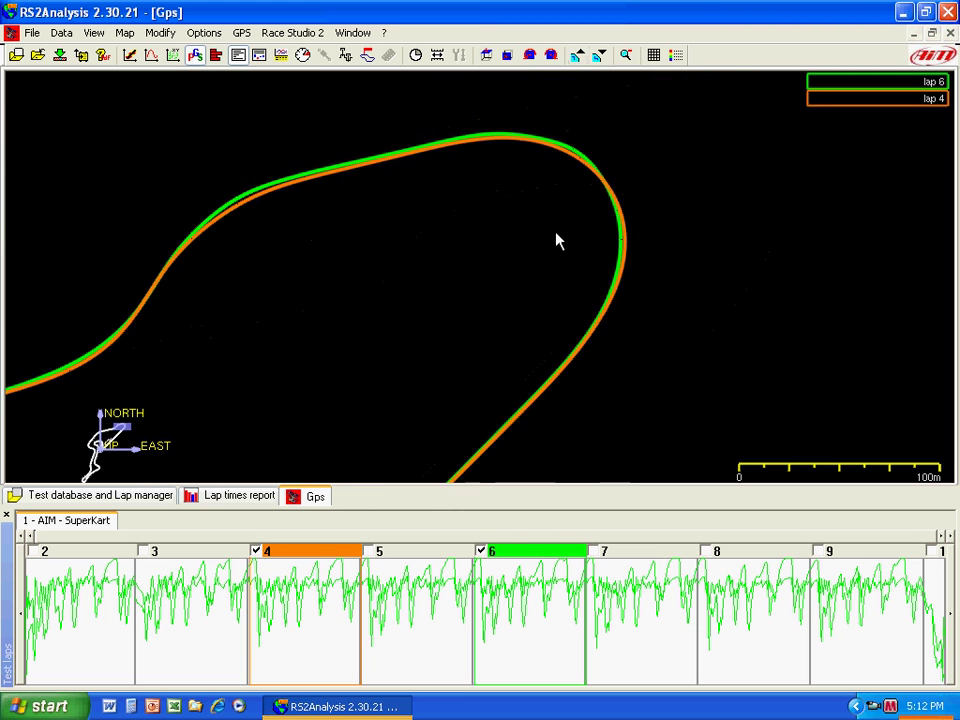
left_click(577, 57)
left_click_drag(704, 183, 588, 275)
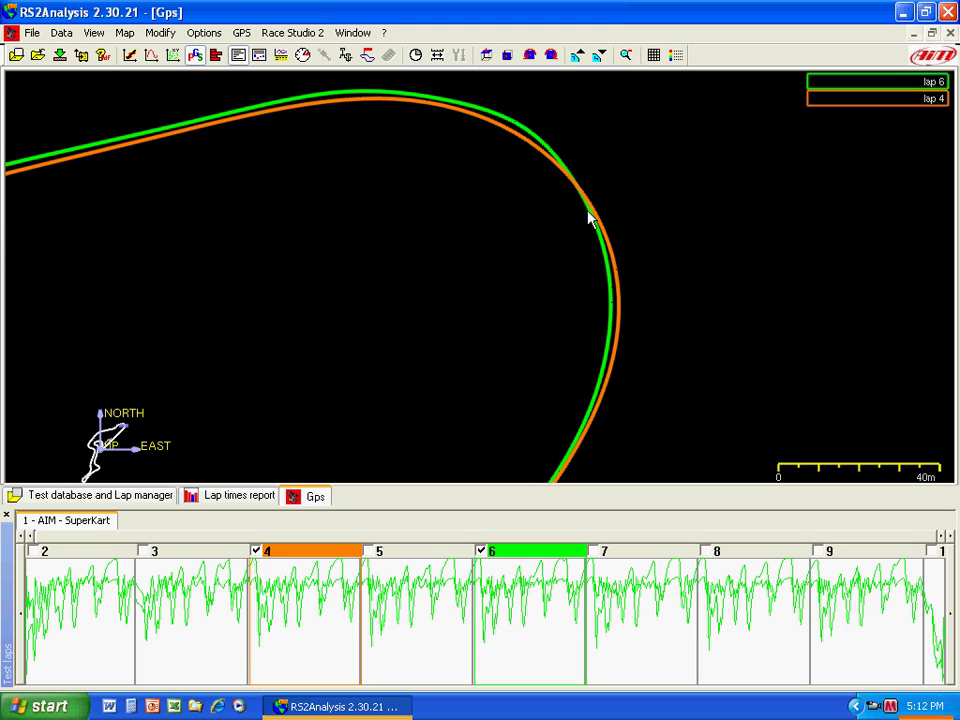
left_click(598, 56)
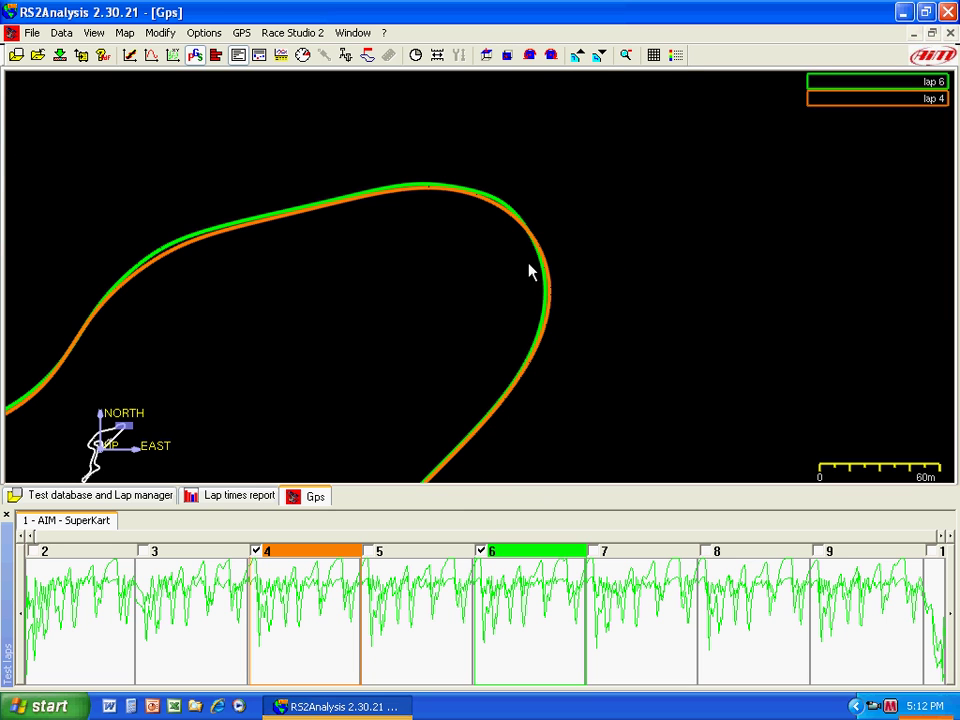
left_click(577, 55)
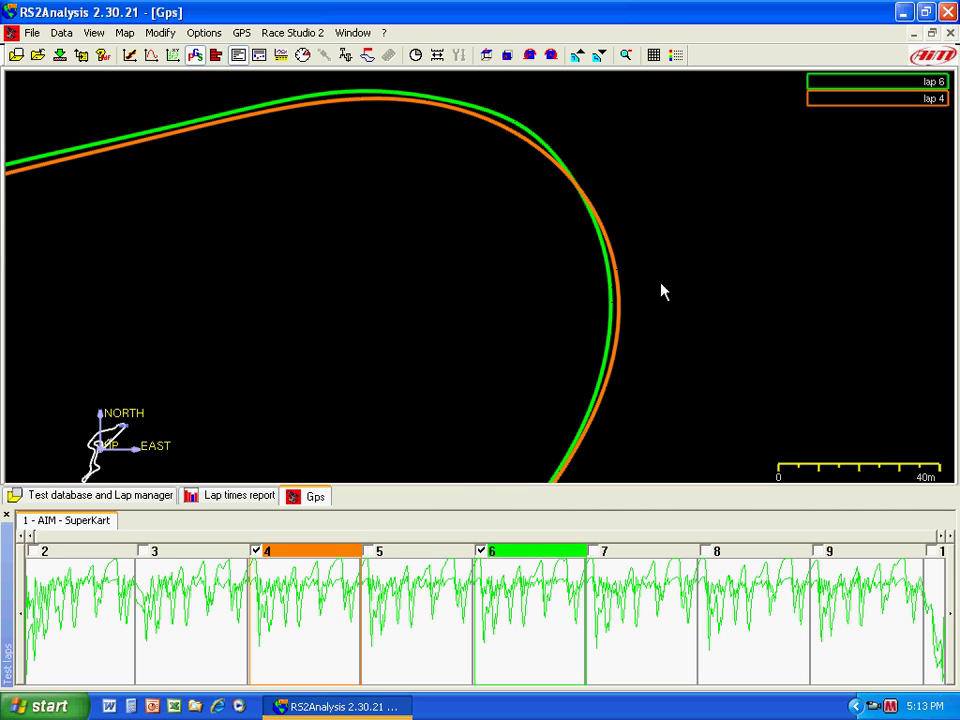
left_click_drag(662, 291, 700, 242)
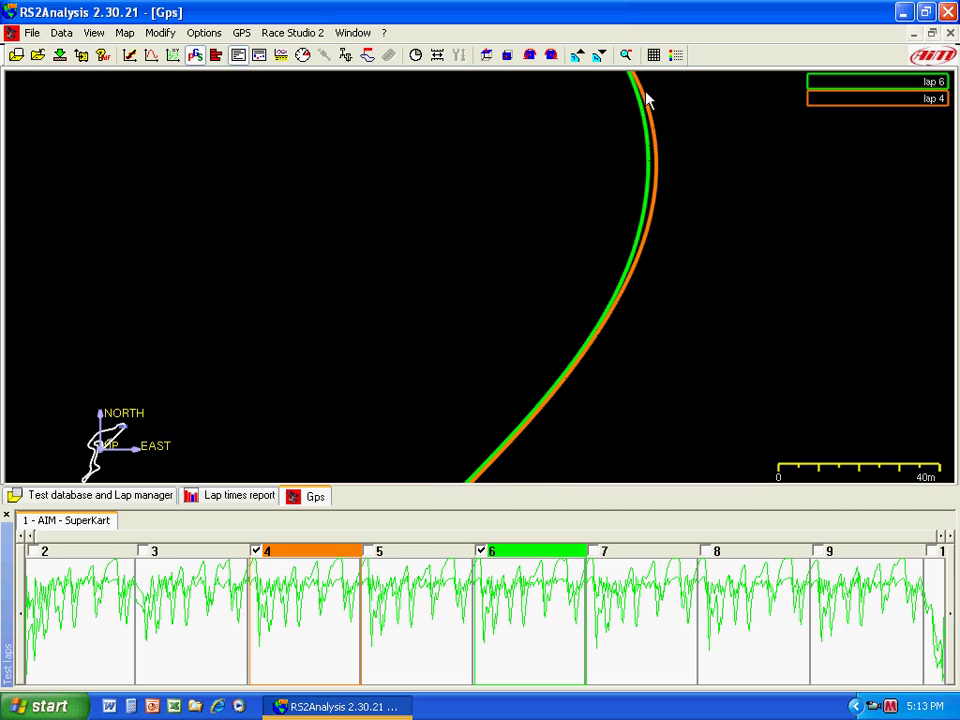
left_click(578, 56)
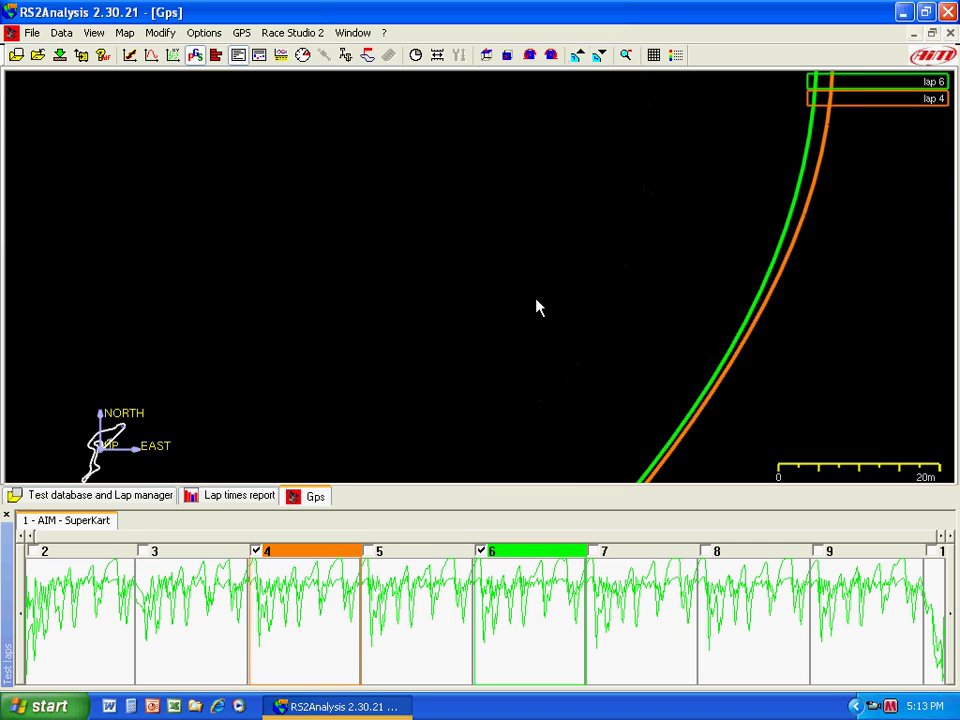
Fit the whole track, then zoom to a 120 m scale centred on the hairpin loop.
left_click(625, 56)
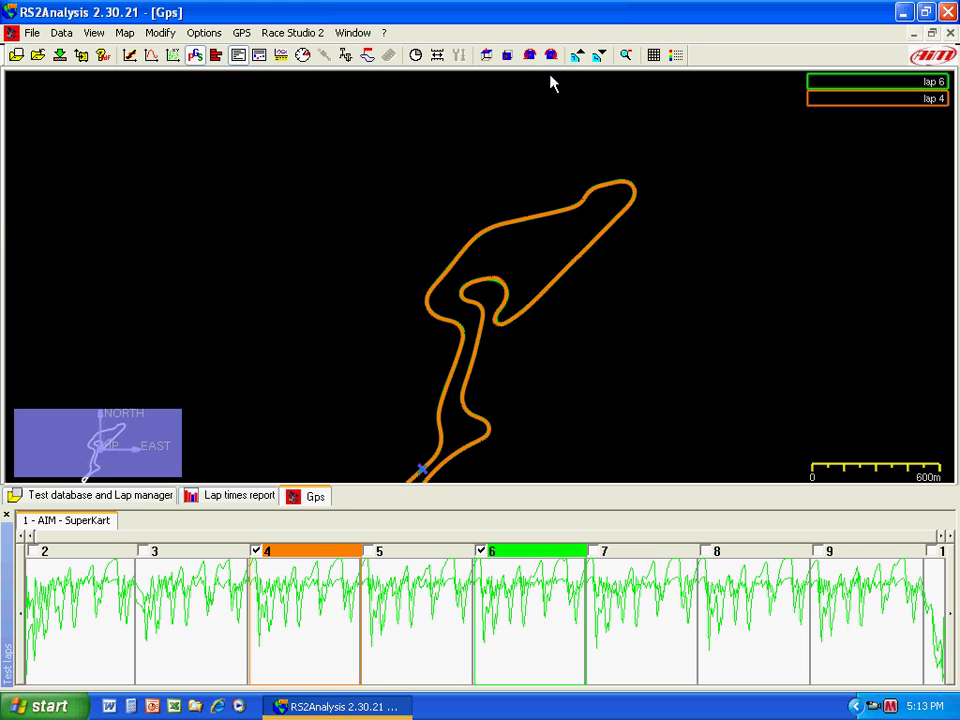
left_click(578, 55)
left_click(579, 56)
left_click(579, 56)
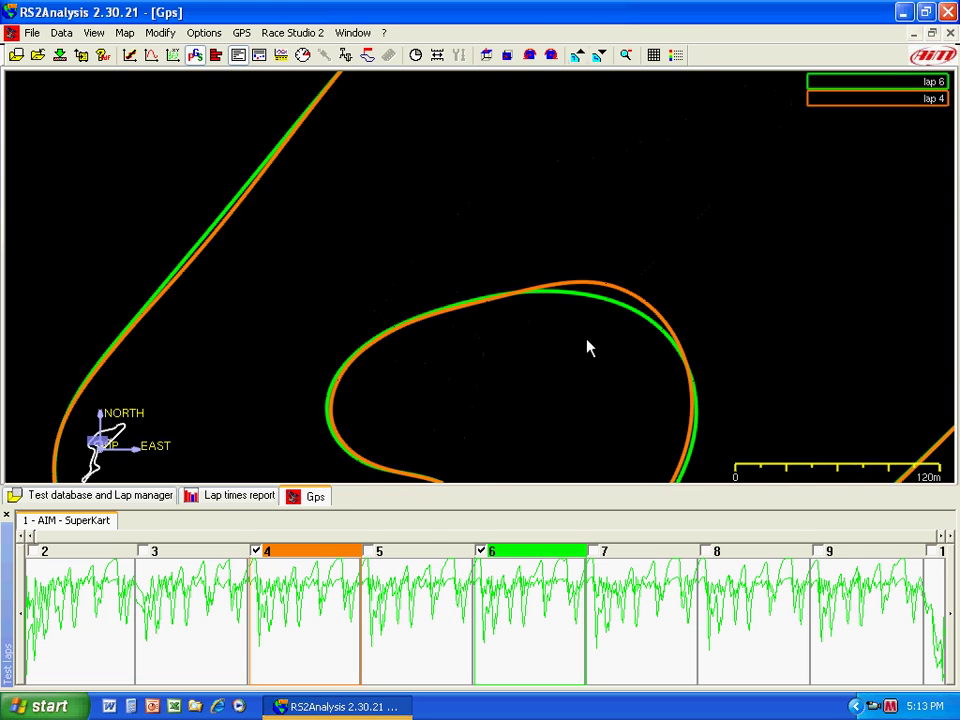
left_click_drag(587, 343, 440, 155)
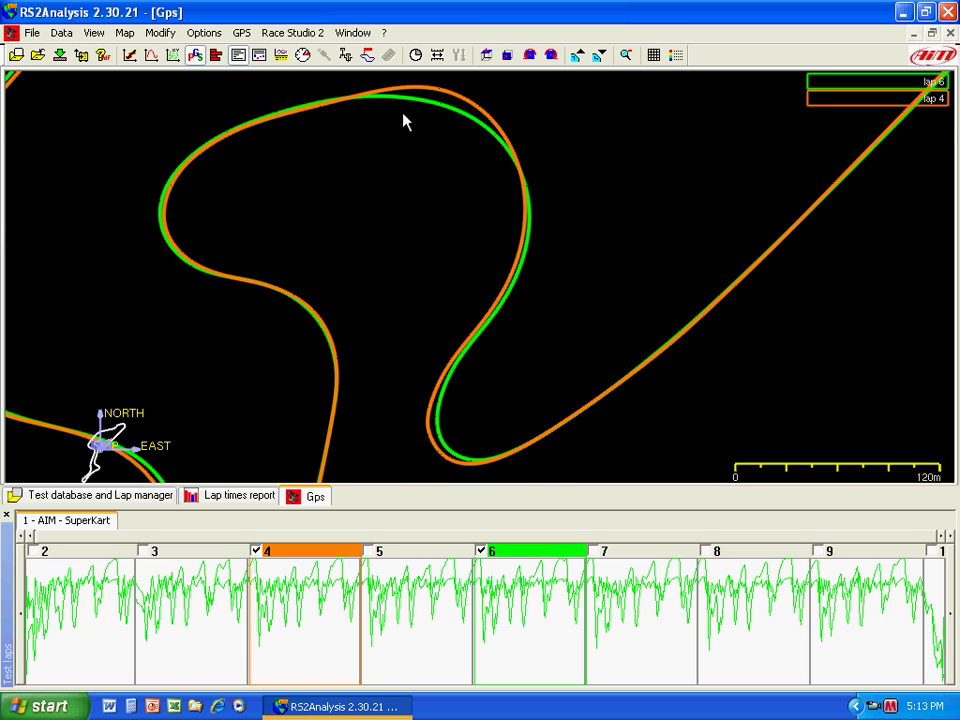
left_click_drag(405, 122, 390, 186)
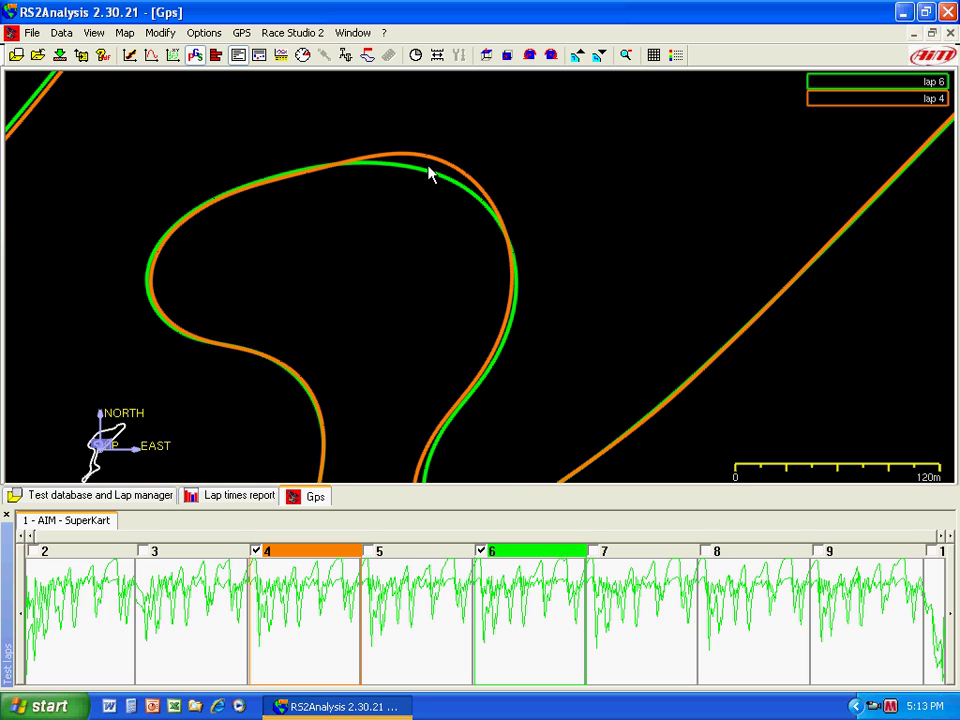